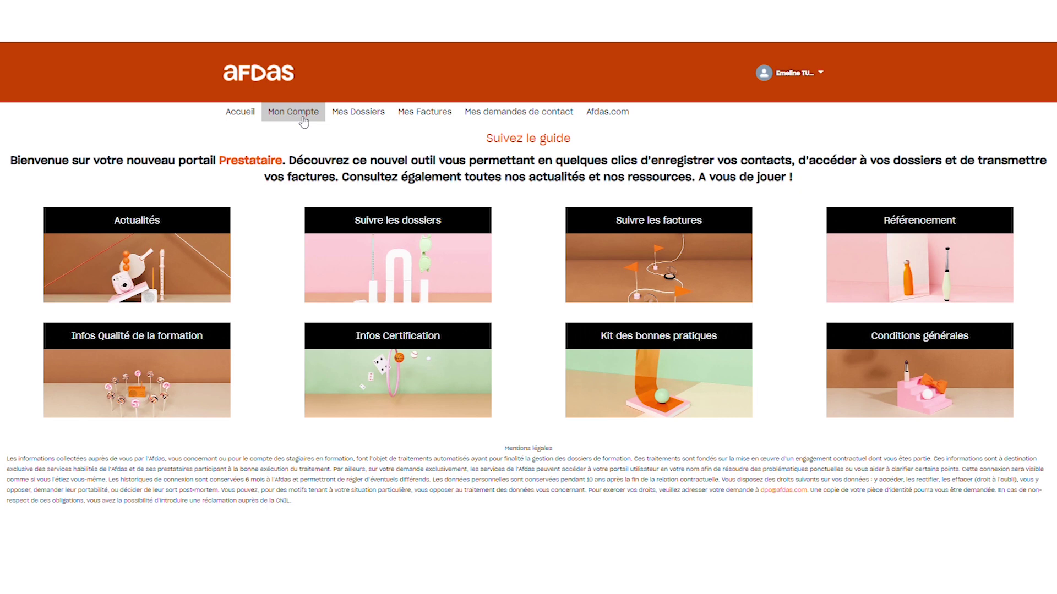
Open the Mes Dossiers list and examine the module filter options without applying a filter
{"action": "left_click", "coordinate": [380, 226]}
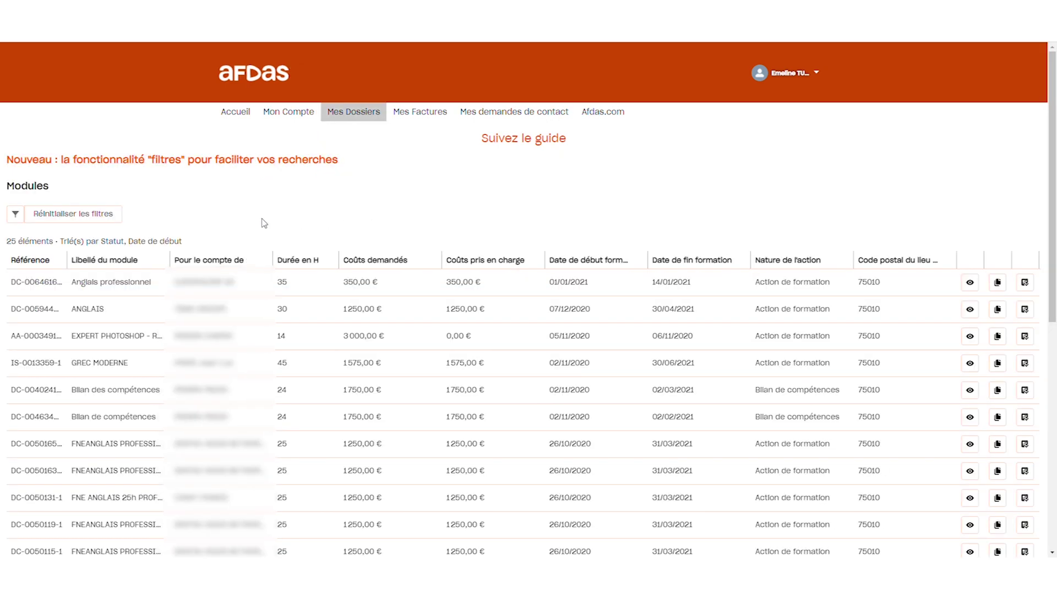
{"action": "left_click", "coordinate": [16, 215]}
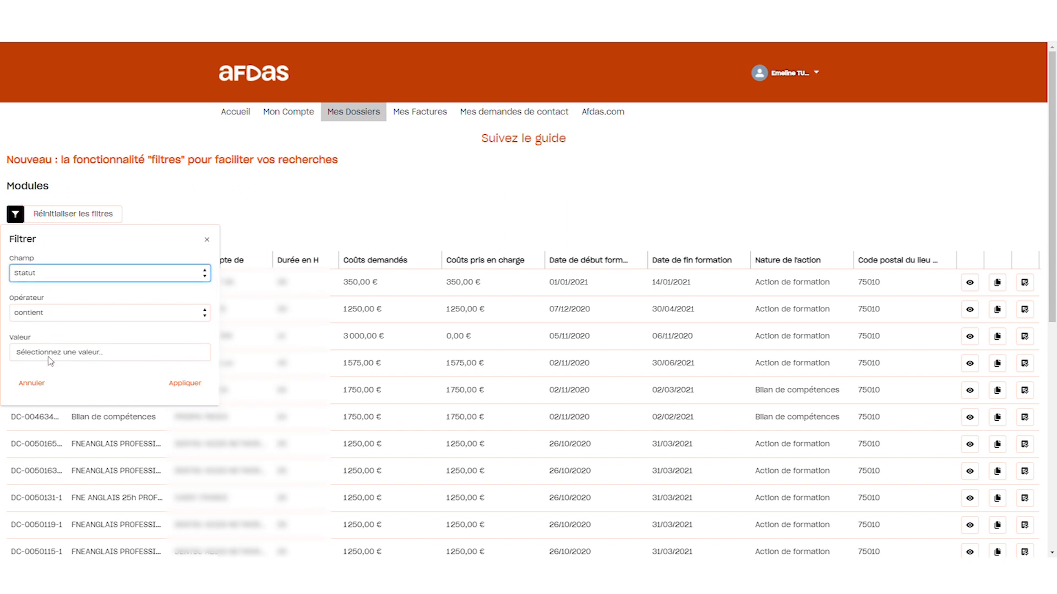
{"action": "left_click", "coordinate": [42, 394]}
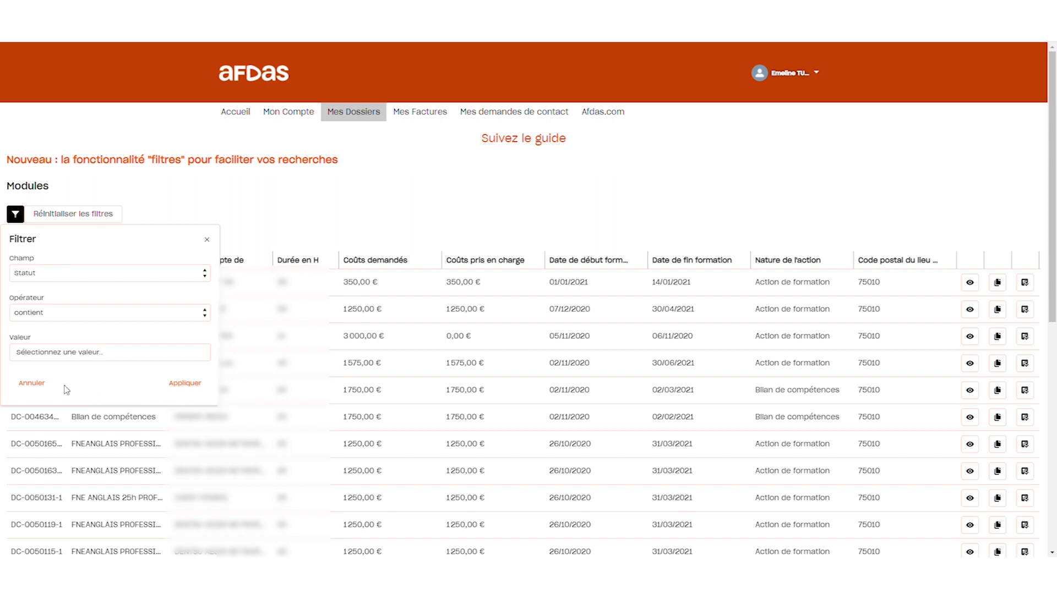
{"action": "left_click", "coordinate": [32, 384]}
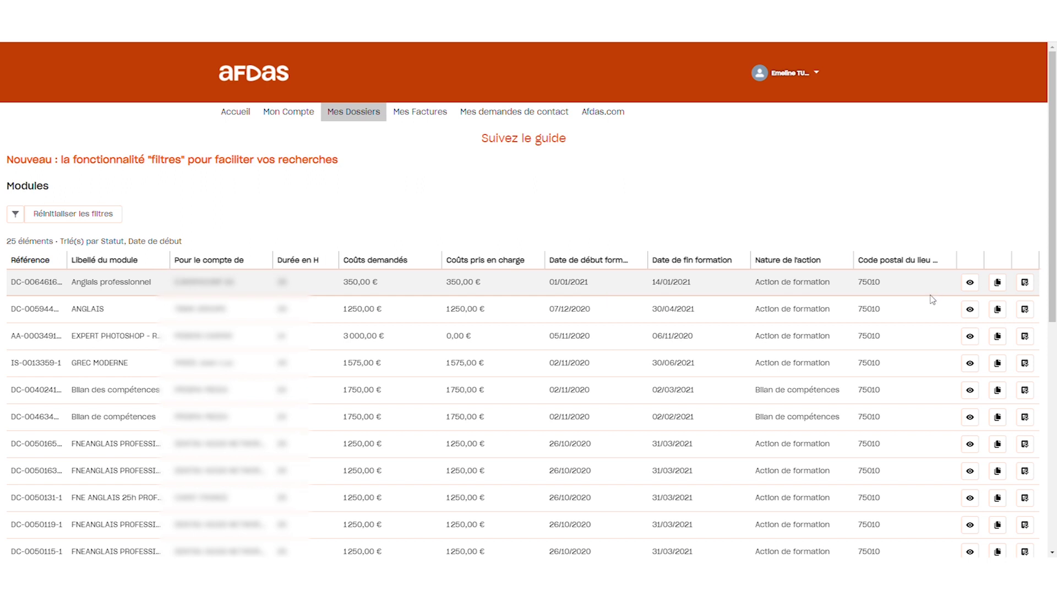
Open the training agreement of the first Anglais professionnel module, set Validation Prestataire to Oui and save it
{"action": "left_click", "coordinate": [998, 283]}
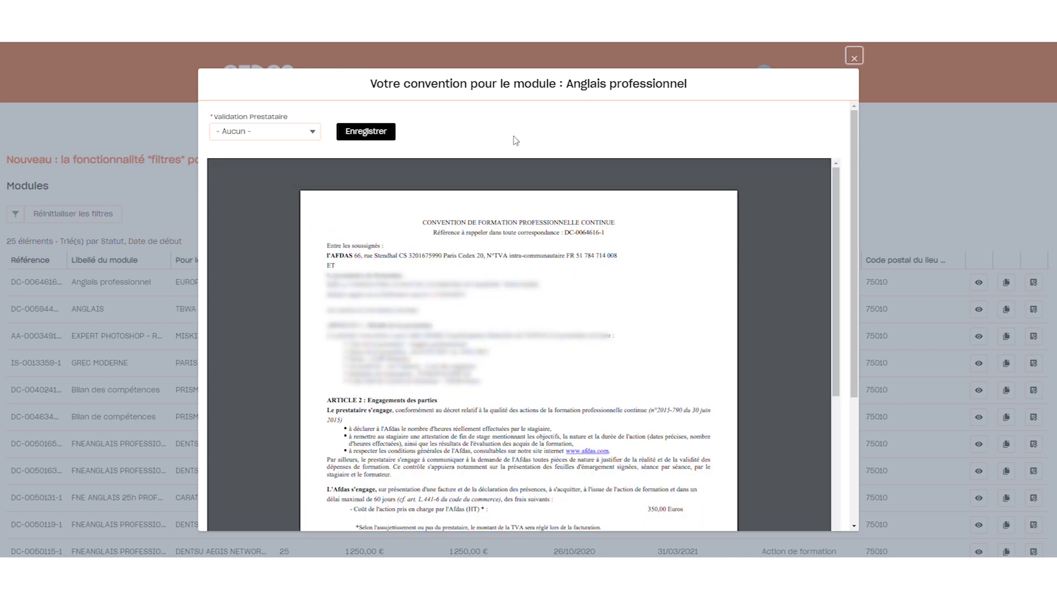
{"action": "left_click", "coordinate": [294, 134]}
{"action": "left_click", "coordinate": [272, 172]}
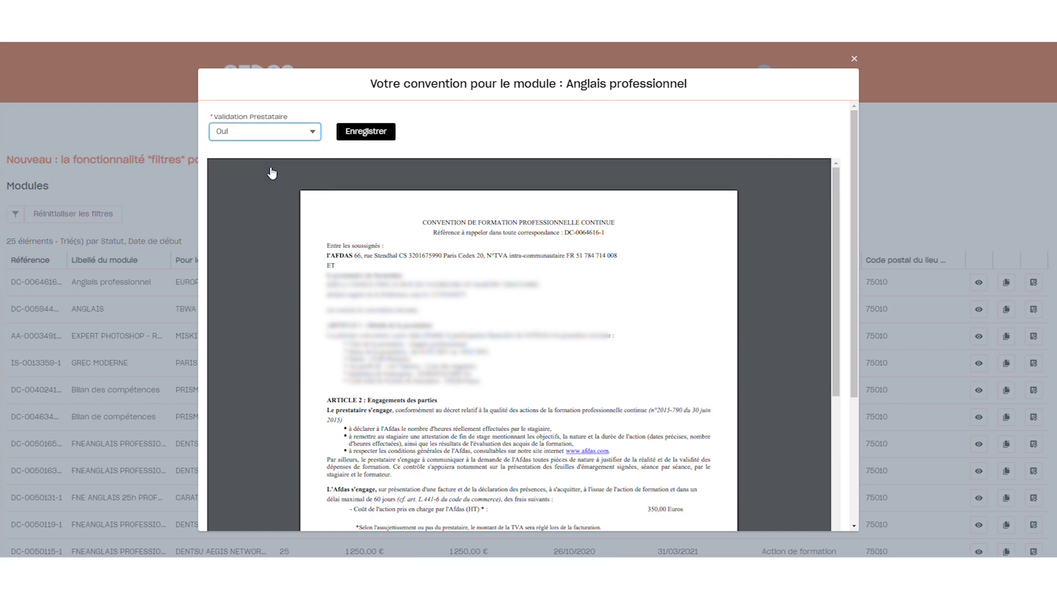
{"action": "left_click", "coordinate": [363, 132]}
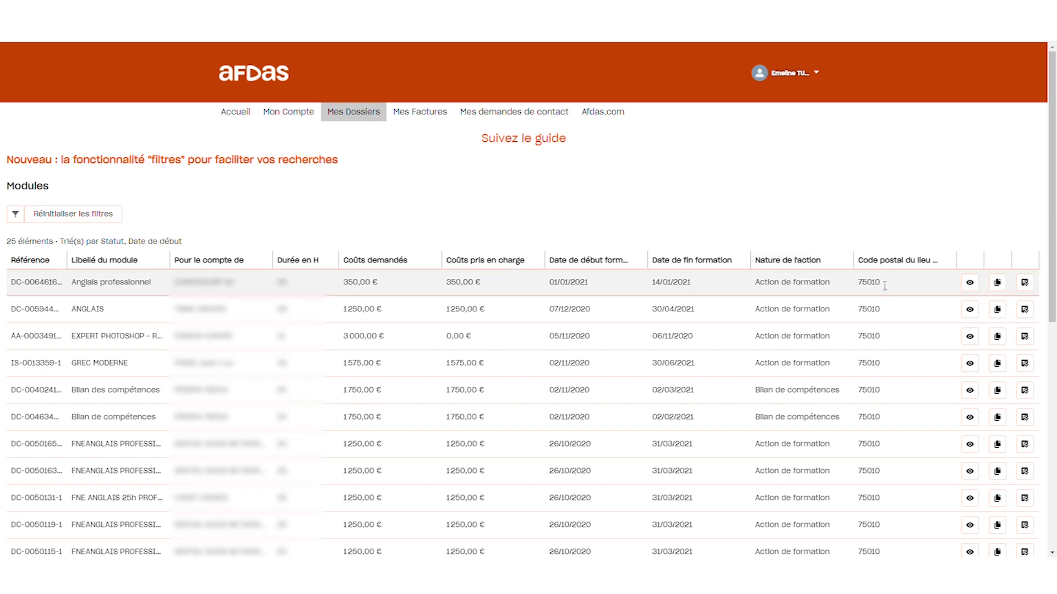
Open the completion certification of the first Anglais professionnel module and set the period from 1 janv. 2021 to 3 janv. 2021
{"action": "left_click", "coordinate": [1025, 283]}
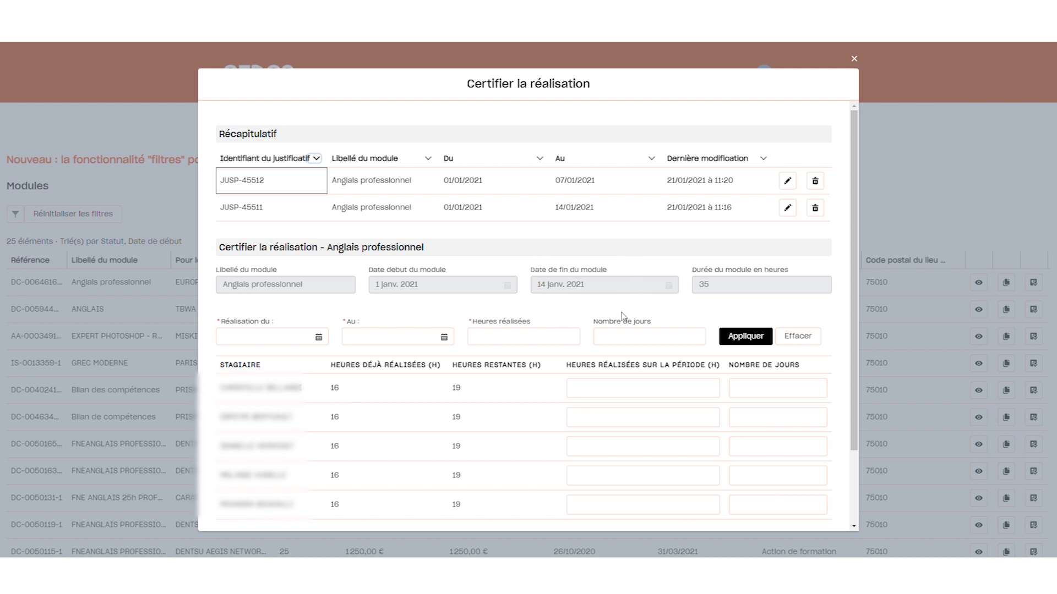
{"action": "left_click", "coordinate": [317, 340]}
{"action": "left_click", "coordinate": [322, 402]}
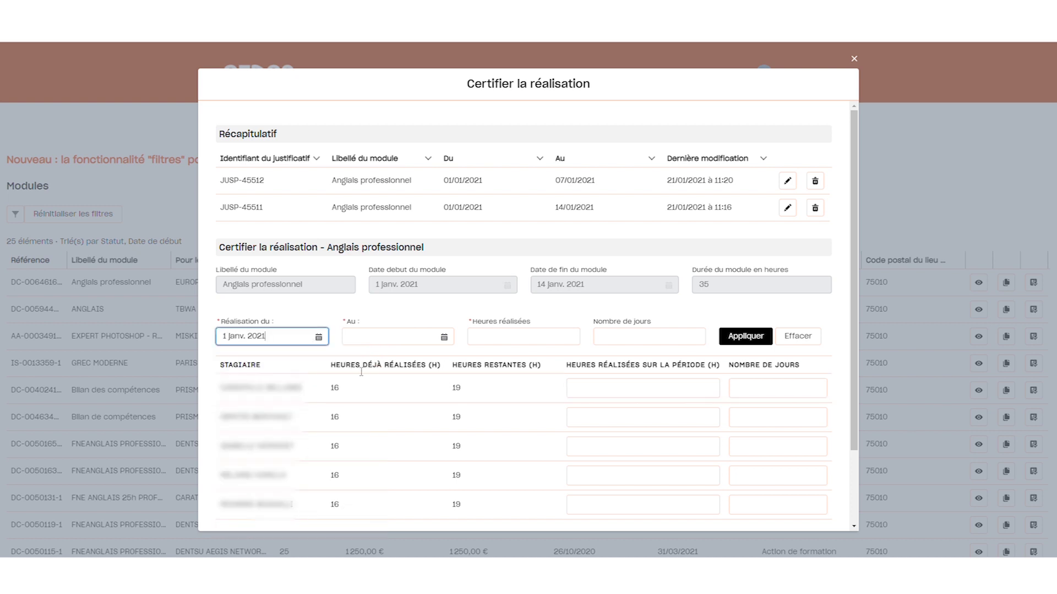
{"action": "left_click", "coordinate": [452, 342]}
{"action": "left_click", "coordinate": [495, 398]}
Enter 6 completed hours and 3 days for the period and apply them to all trainees
{"action": "left_click", "coordinate": [506, 347]}
{"action": "type", "text": "6"}
{"action": "left_click", "coordinate": [620, 342]}
{"action": "type", "text": "3"}
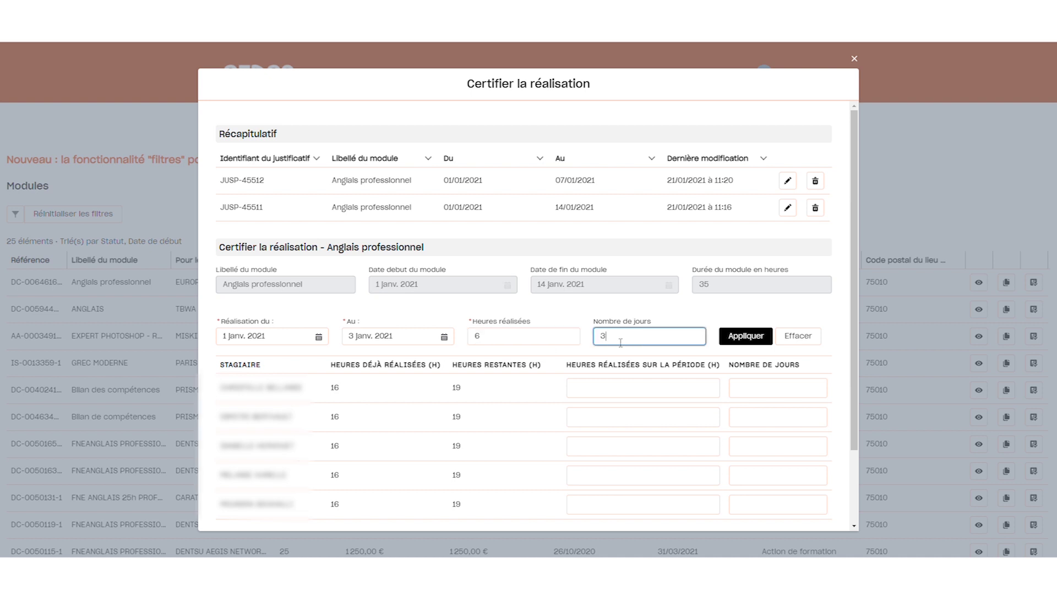
{"action": "left_click", "coordinate": [730, 341]}
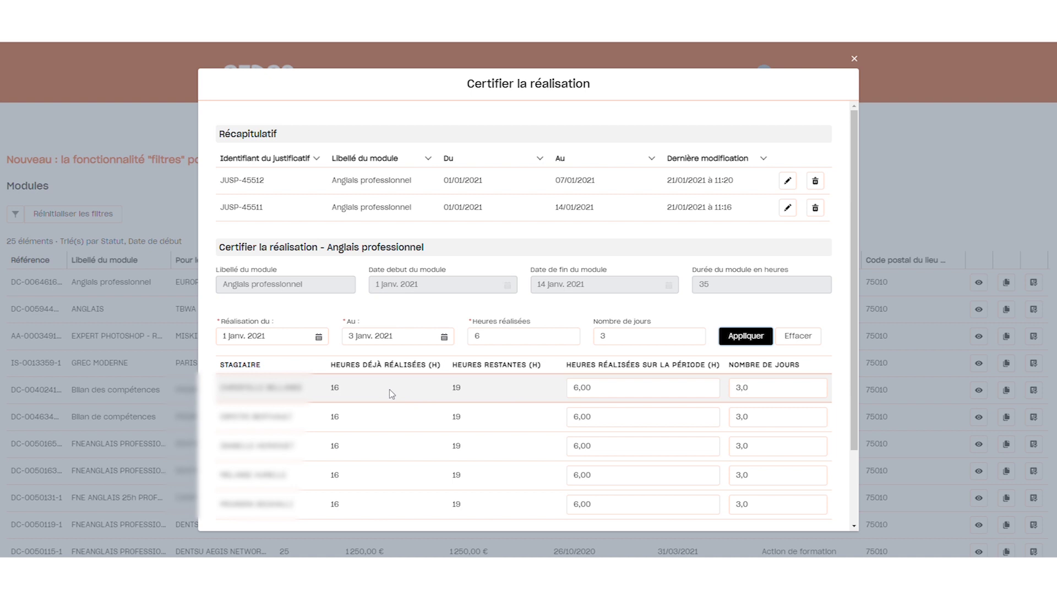
Accept the commitment to keep supporting documents, save the certified period and close the certification
{"action": "scroll", "coordinate": [391, 393], "scroll_direction": "down", "scroll_amount": 2}
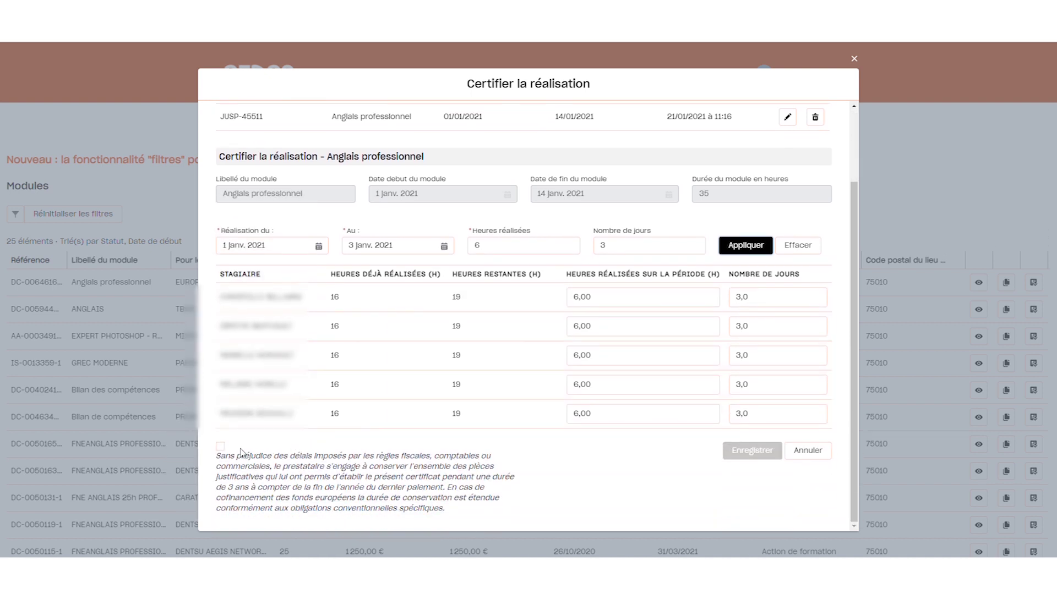
{"action": "left_click", "coordinate": [220, 447]}
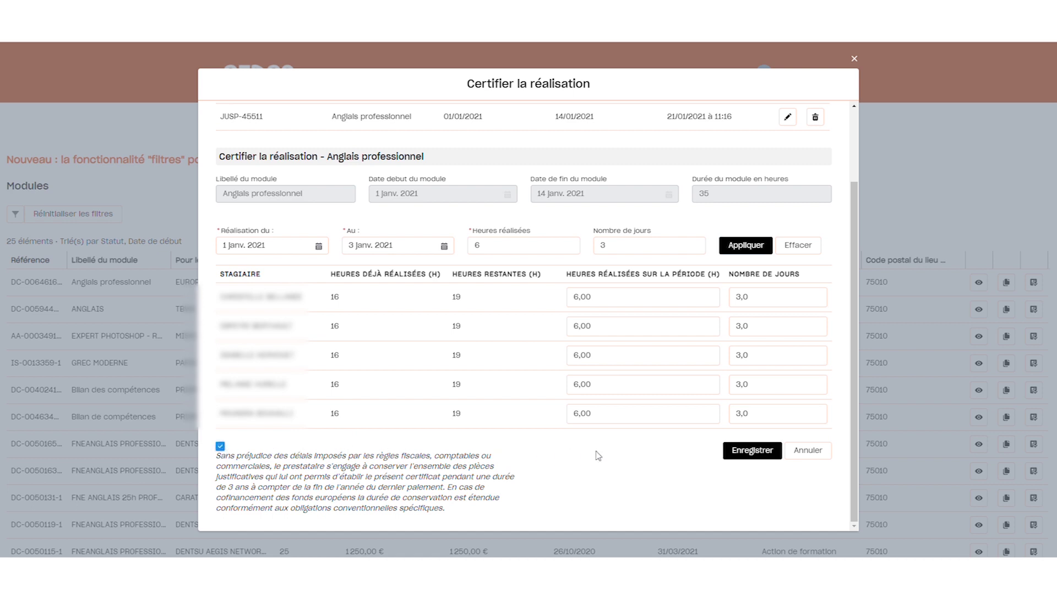
{"action": "left_click", "coordinate": [753, 453]}
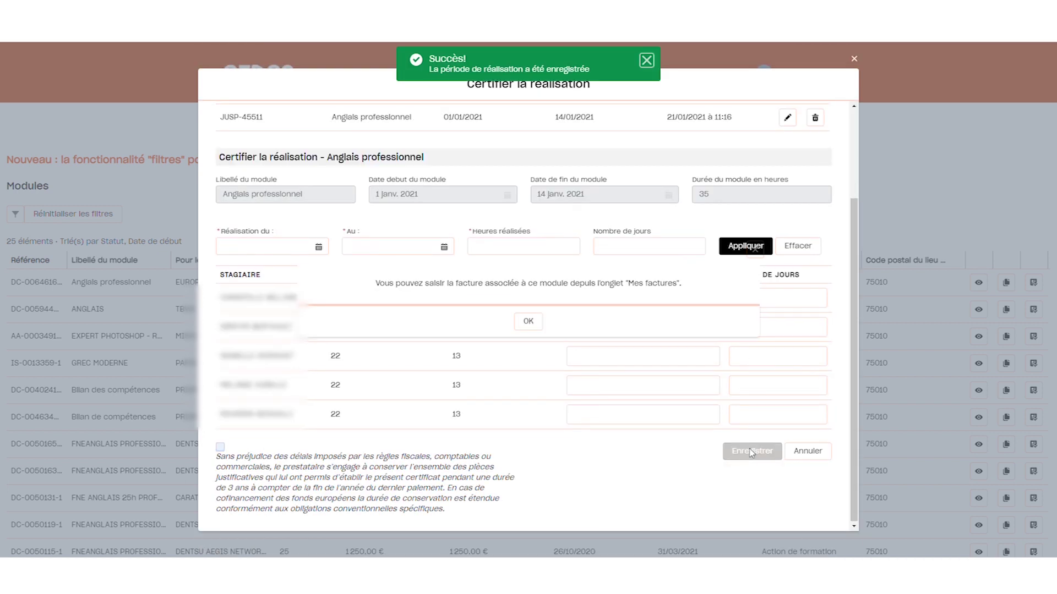
{"action": "left_click", "coordinate": [529, 325]}
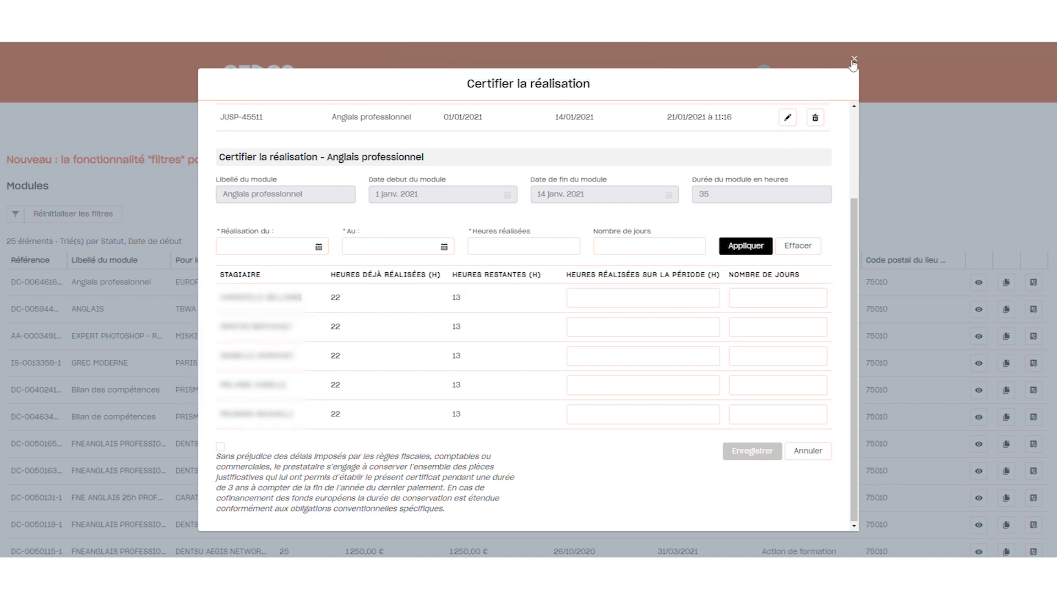
{"action": "left_click", "coordinate": [854, 58]}
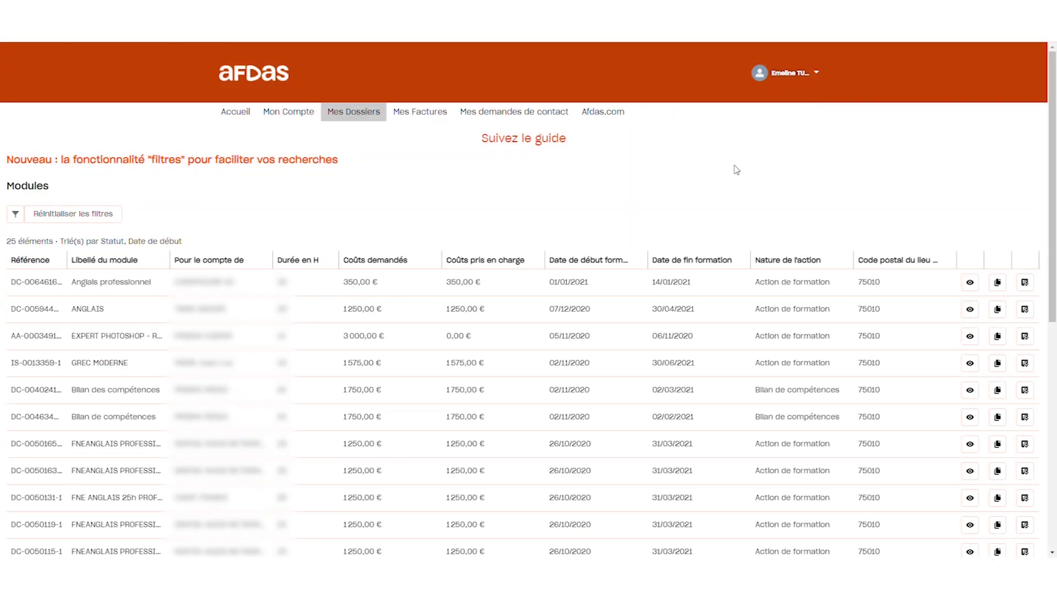
Open the Mes Factures list and examine the invoice filter options without applying a filter
{"action": "left_click", "coordinate": [433, 114]}
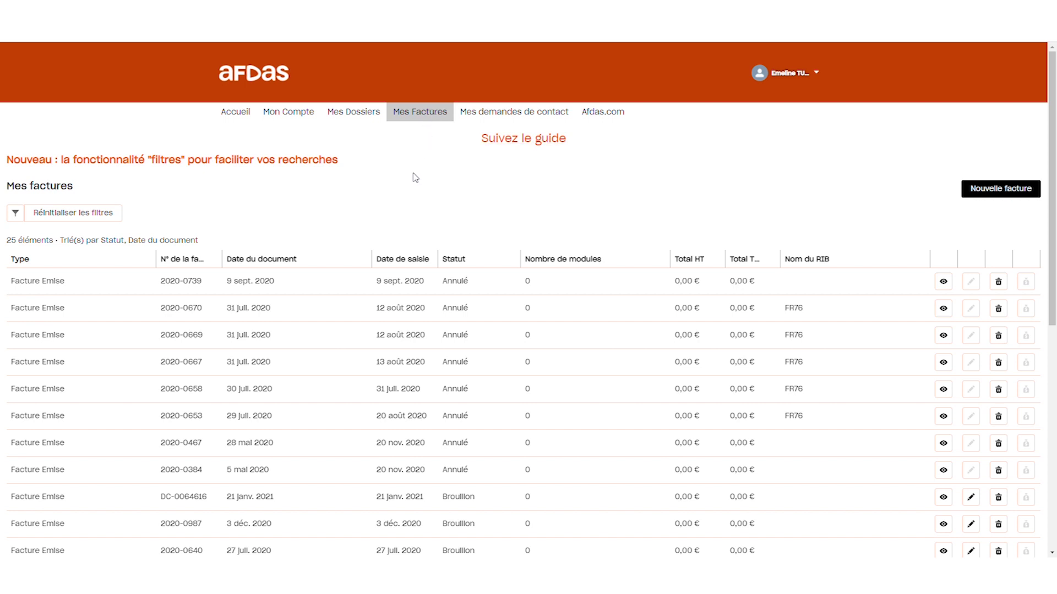
{"action": "left_click", "coordinate": [16, 215]}
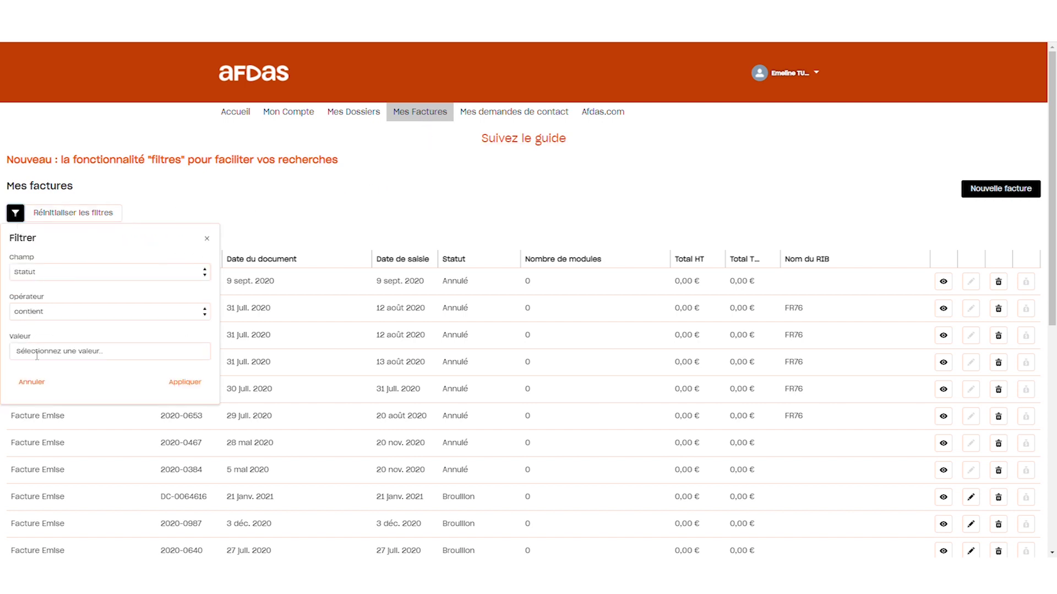
{"action": "left_click", "coordinate": [32, 382]}
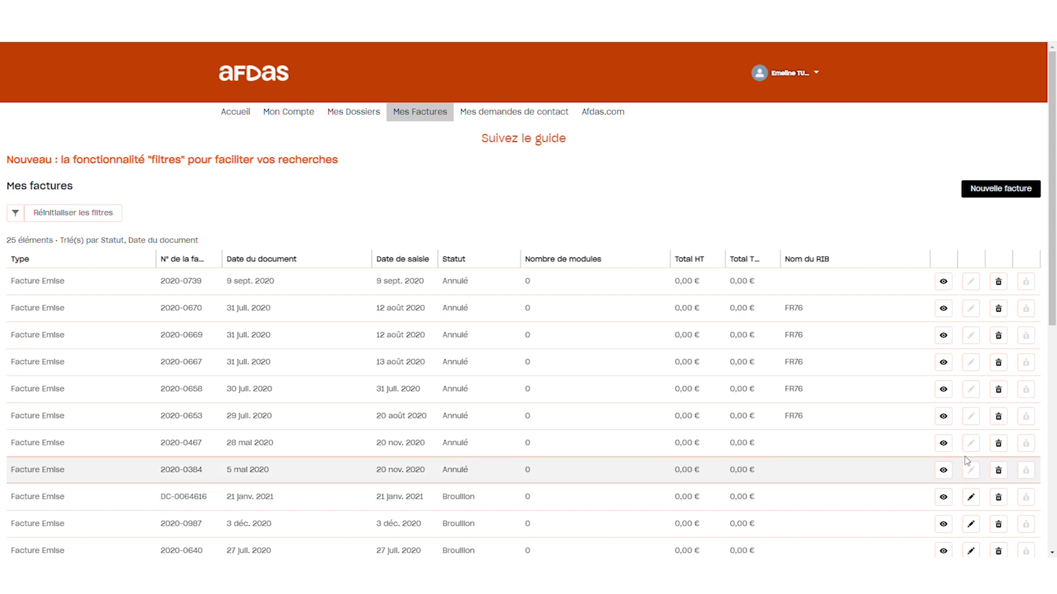
Create a new invoice of type Facture émise, entering the issuer's invoice number and the document date 21 janv. 2021
{"action": "left_click", "coordinate": [988, 194]}
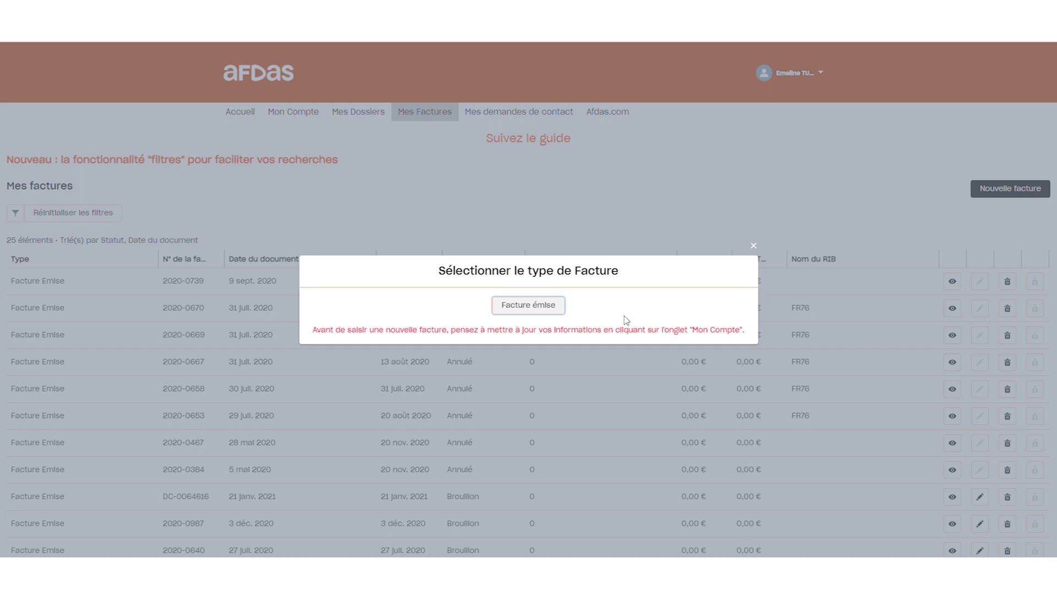
{"action": "left_click", "coordinate": [536, 311]}
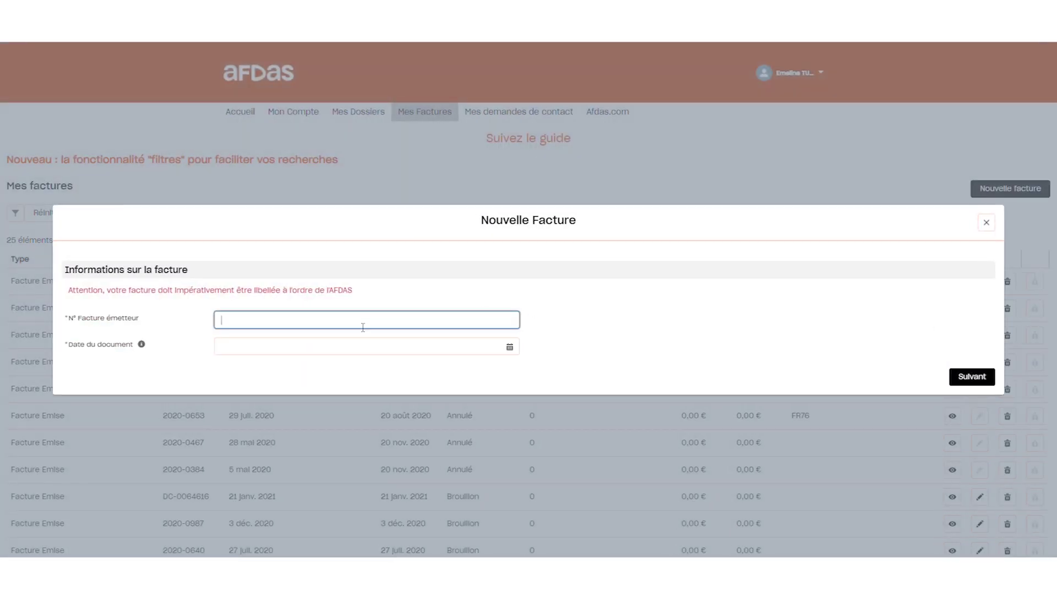
{"action": "left_click", "coordinate": [246, 366]}
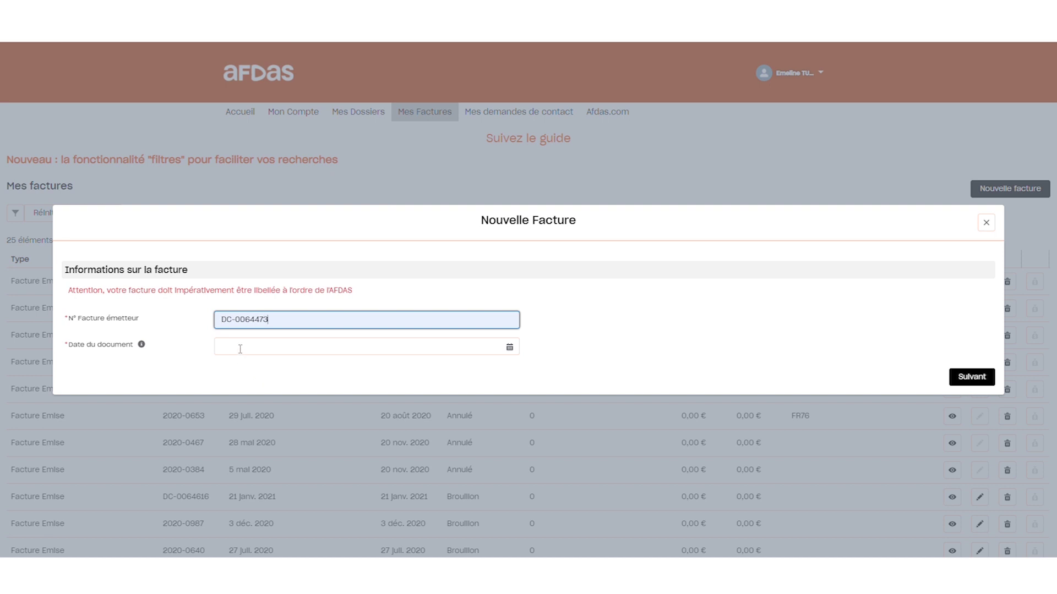
{"action": "left_click", "coordinate": [240, 349]}
{"action": "left_click", "coordinate": [433, 473]}
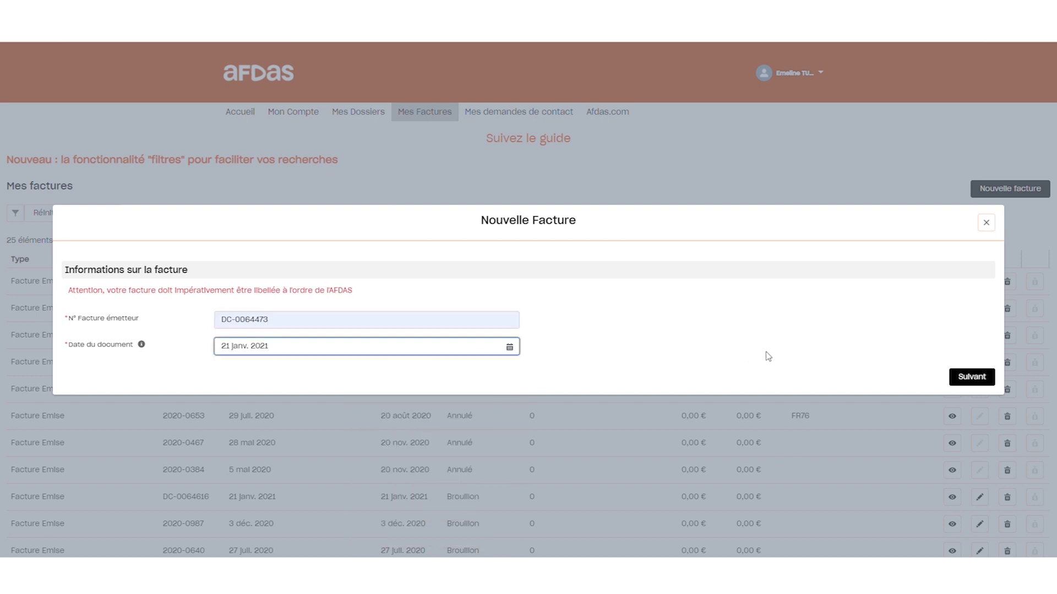
{"action": "left_click", "coordinate": [987, 377]}
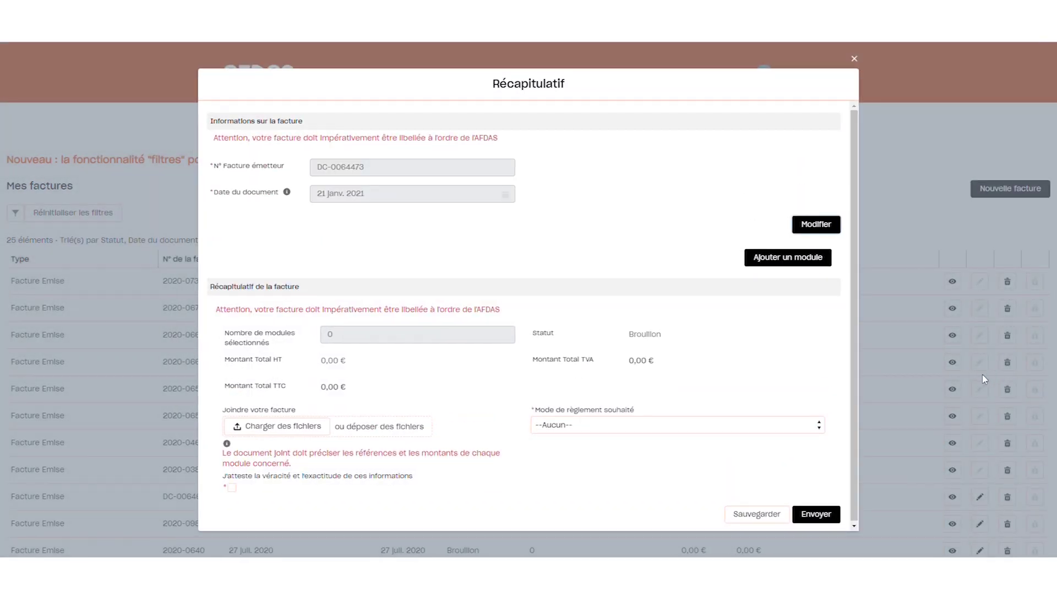
Add the billable Anglais professionnel module running from 01/01/2021 to 14/01/2021 to the invoice and confirm its creation
{"action": "left_click", "coordinate": [791, 263]}
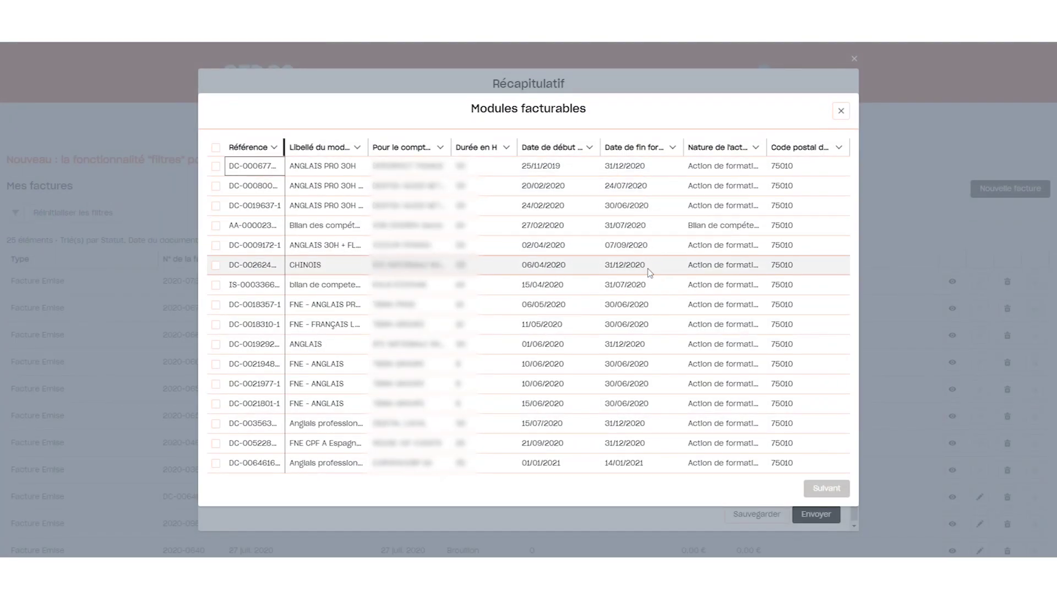
{"action": "left_click", "coordinate": [215, 465]}
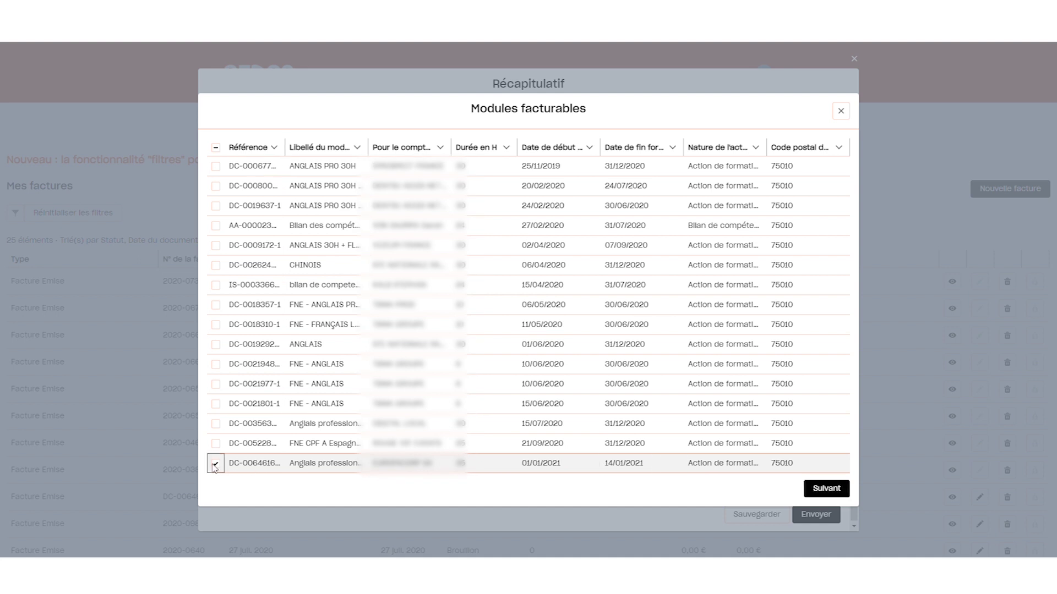
{"action": "left_click", "coordinate": [827, 490]}
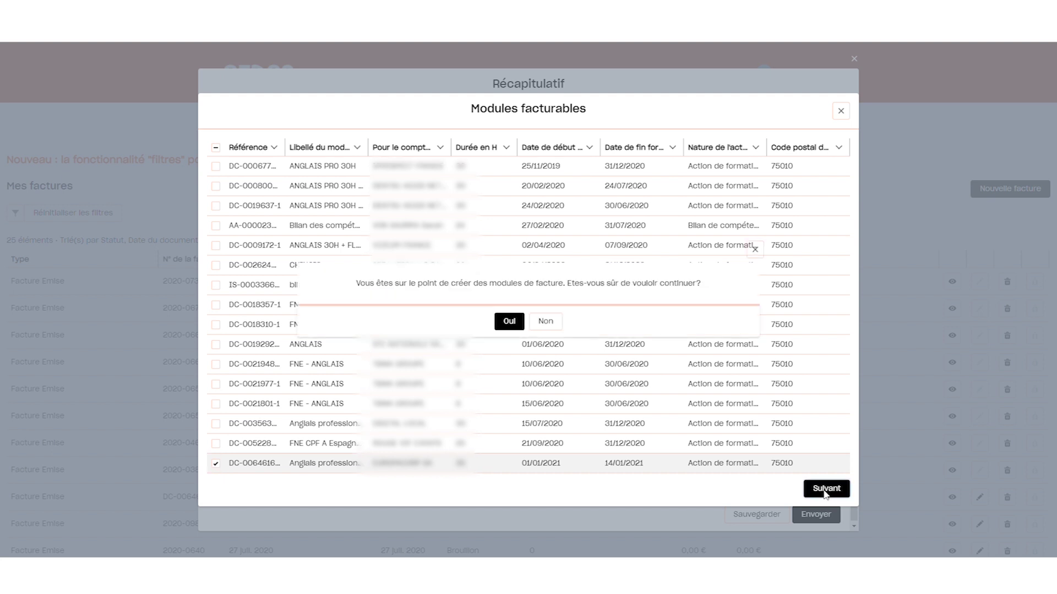
{"action": "left_click", "coordinate": [510, 324]}
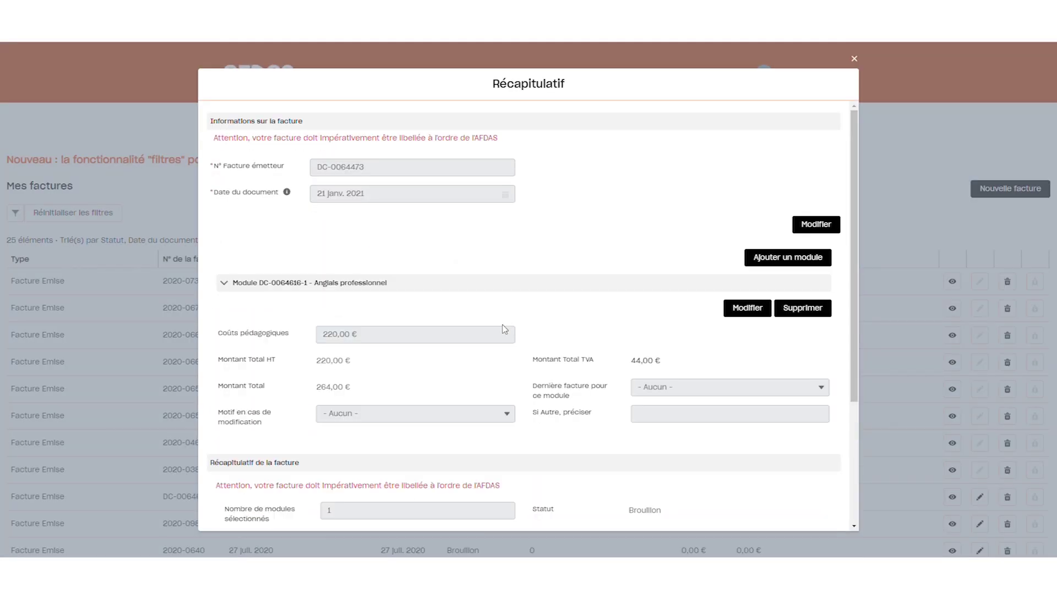
Review the invoice module's editable costs and last-invoice options, and save it with Aucun selected as the last-invoice choice
{"action": "scroll", "coordinate": [504, 329], "scroll_direction": "down", "scroll_amount": 3}
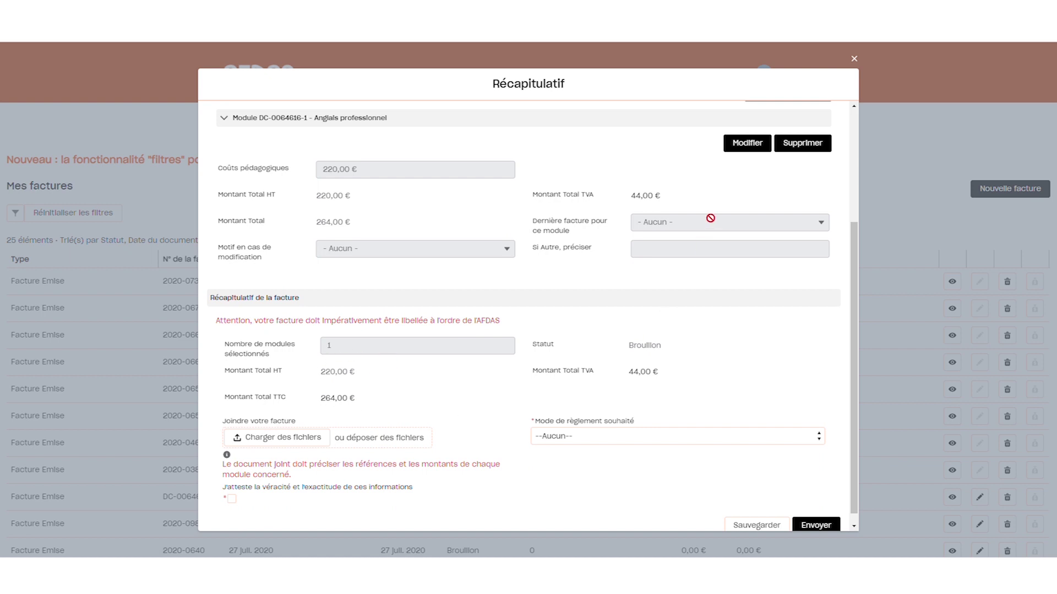
{"action": "left_click", "coordinate": [748, 145]}
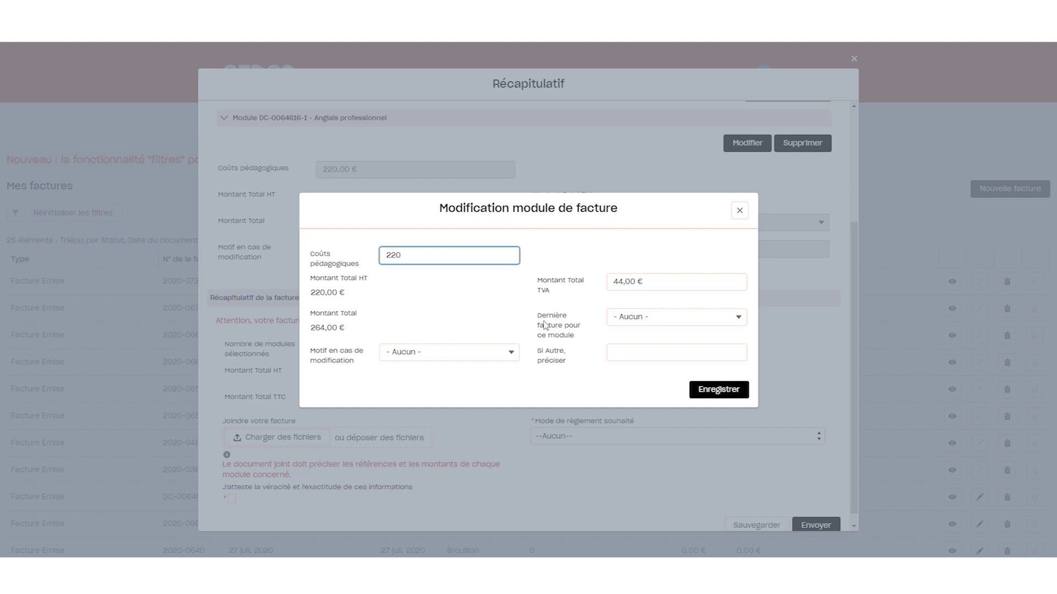
{"action": "left_click", "coordinate": [650, 323]}
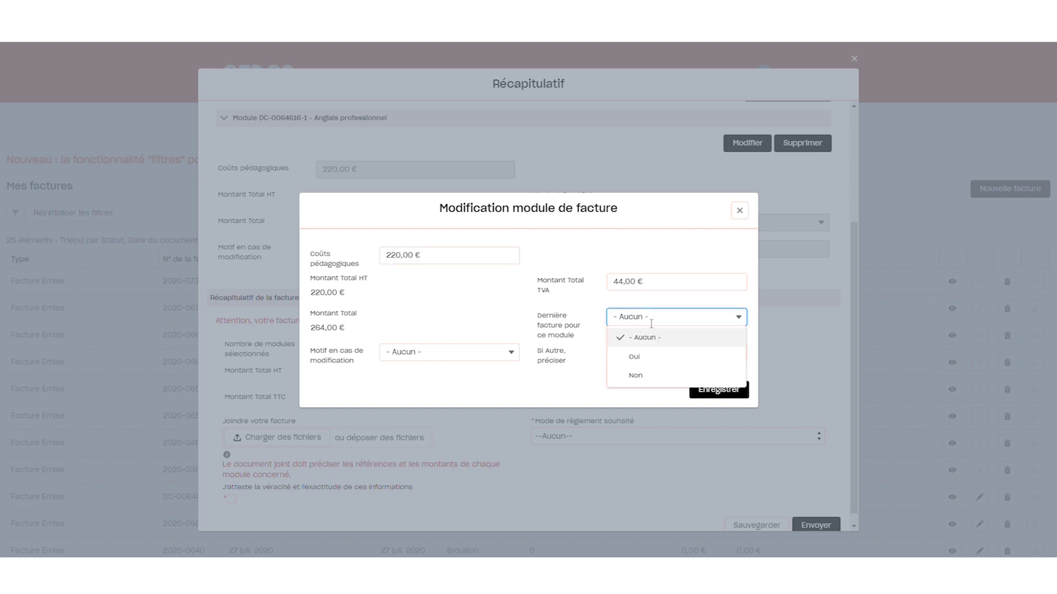
{"action": "left_click", "coordinate": [651, 325]}
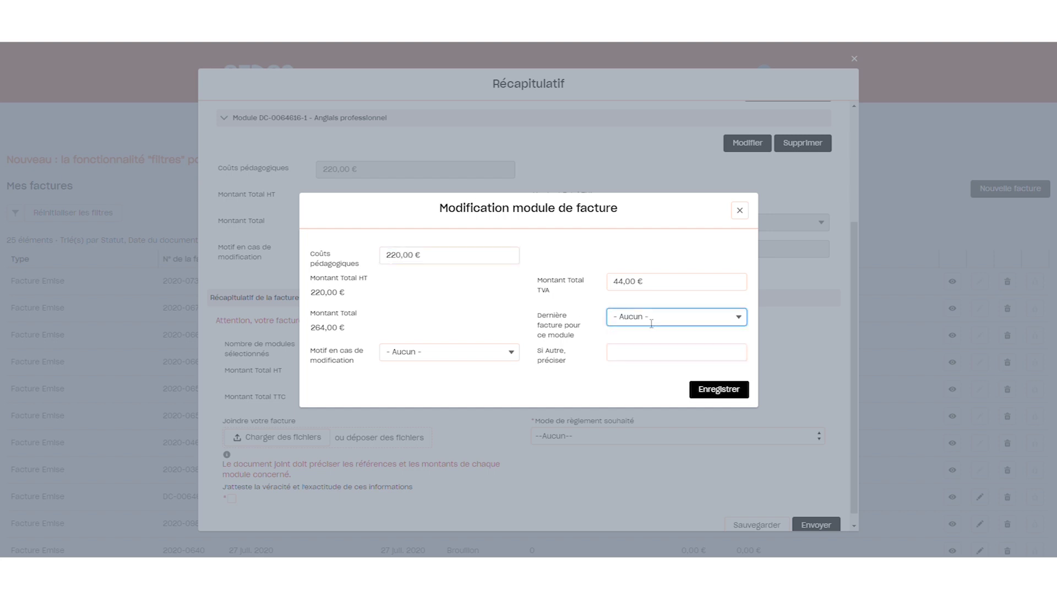
{"action": "left_click", "coordinate": [707, 392]}
Attach the file Facturation honoraires déc 2020.pdf to the invoice
{"action": "scroll", "coordinate": [605, 402], "scroll_direction": "down", "scroll_amount": 3}
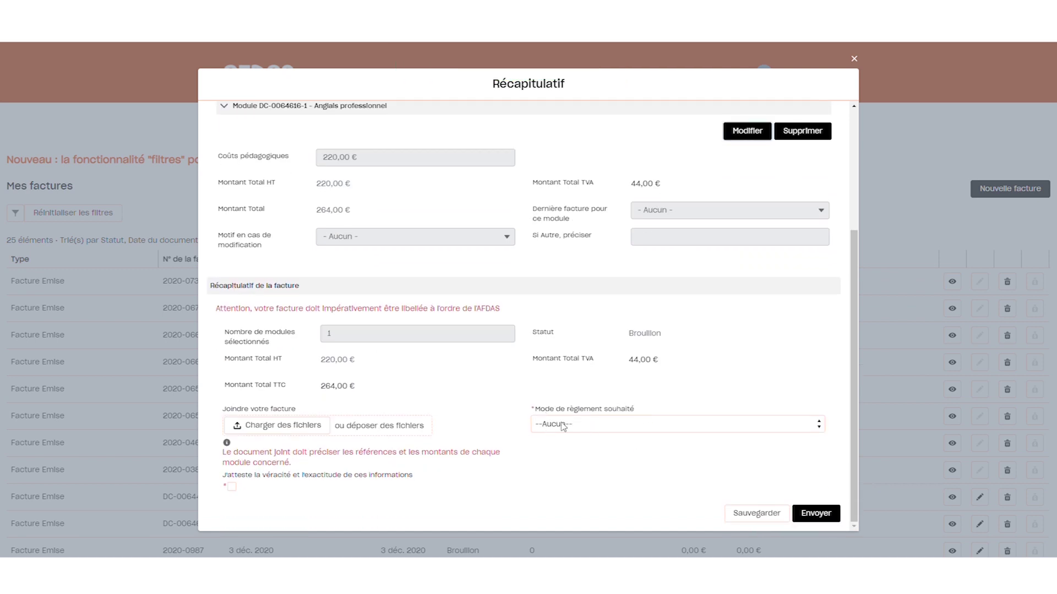
{"action": "left_click", "coordinate": [308, 430]}
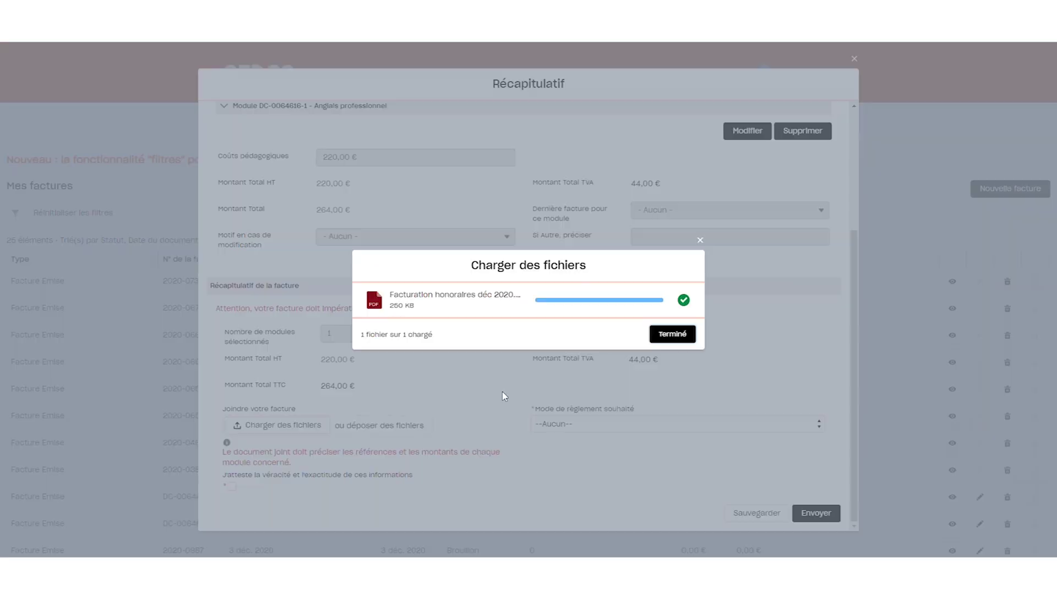
{"action": "left_click", "coordinate": [682, 337]}
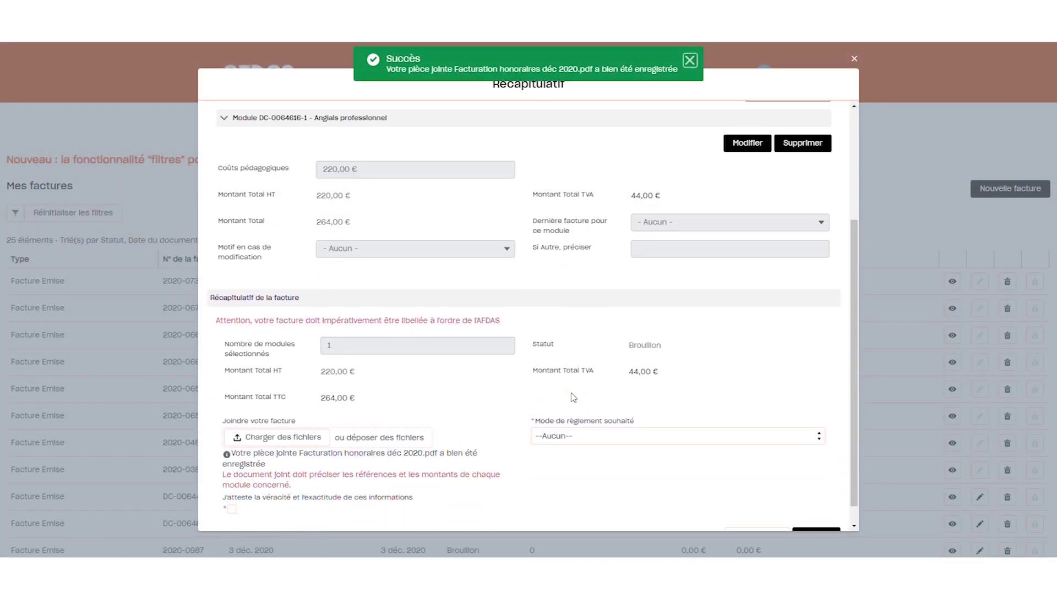
Attest that the invoice information is true and accurate, and send the invoice
{"action": "scroll", "coordinate": [572, 394], "scroll_direction": "down", "scroll_amount": 1}
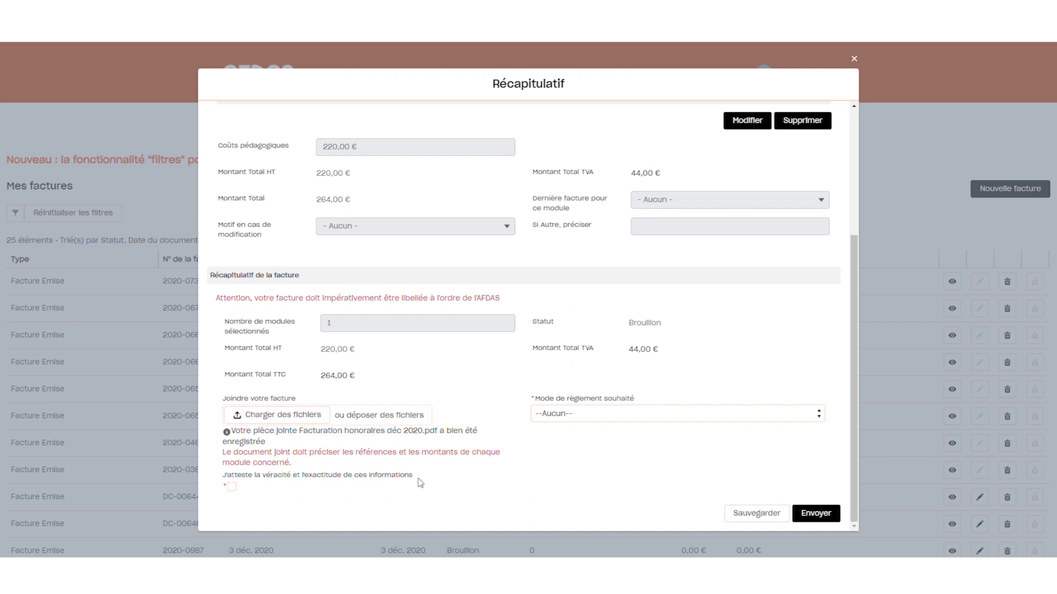
{"action": "left_click", "coordinate": [232, 490]}
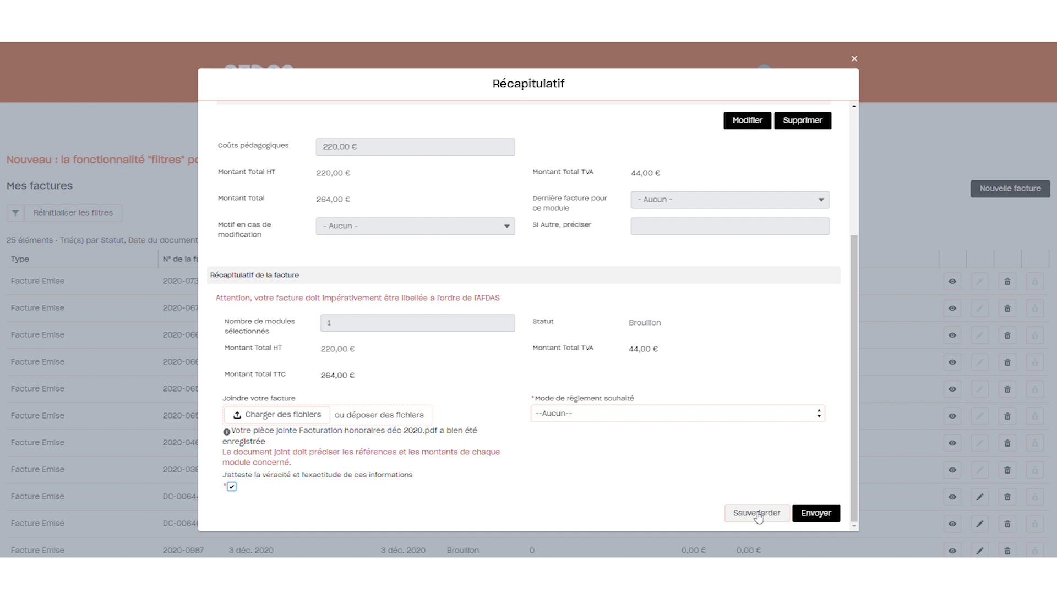
{"action": "left_click", "coordinate": [820, 517]}
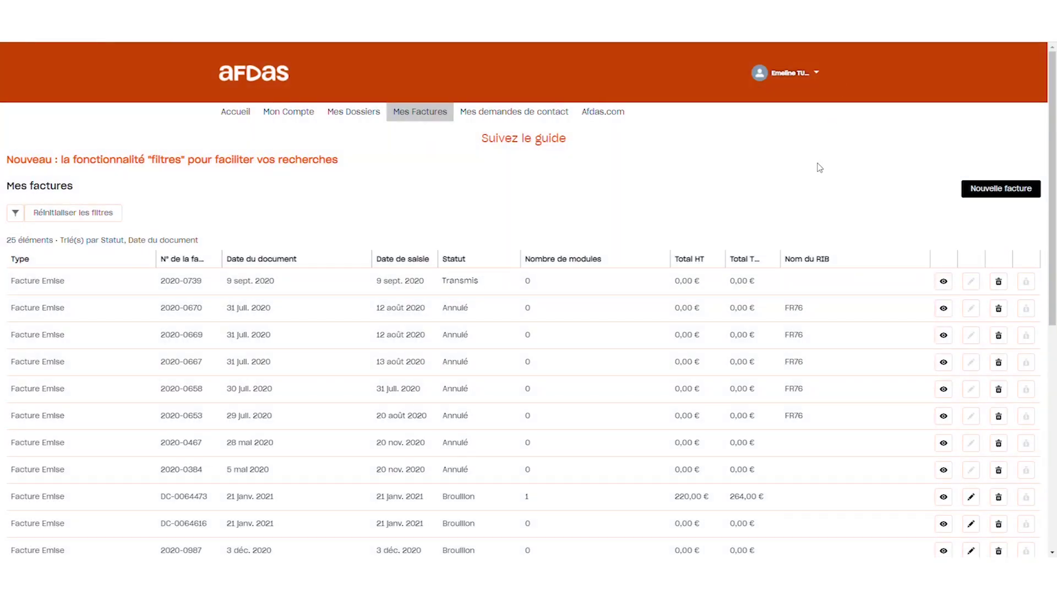